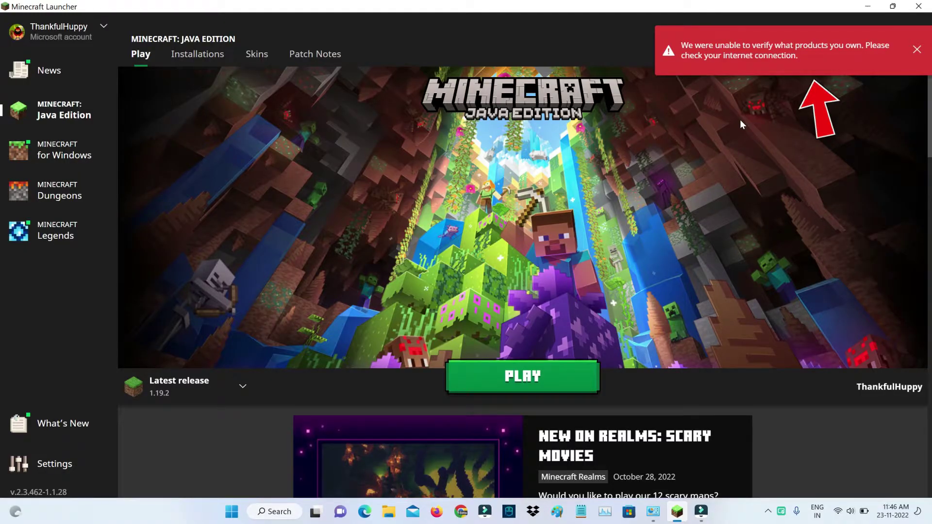
# Check the network status from the taskbar tray after the launcher's product verification error.
pyautogui.click(844, 512)
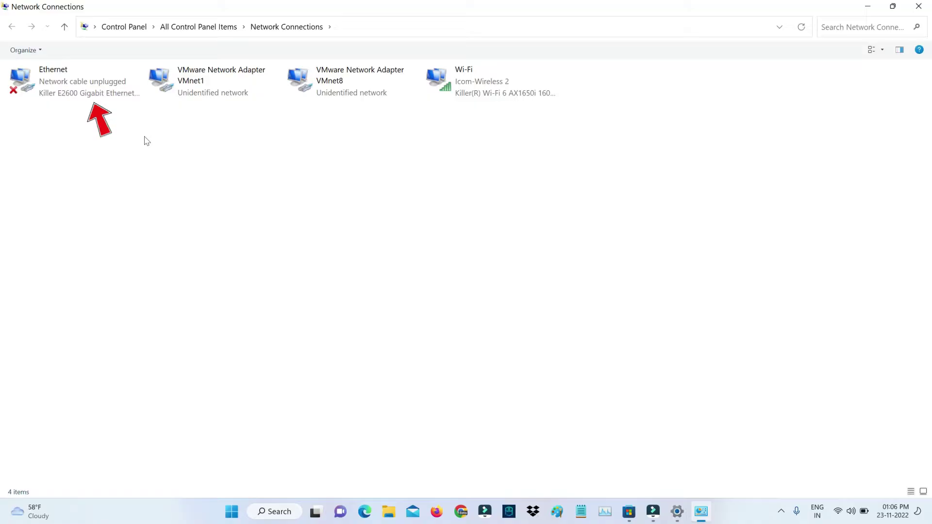
# Disable the Ethernet adapter, then re-enable it.
pyautogui.click(114, 92)
pyautogui.rightClick(114, 86)
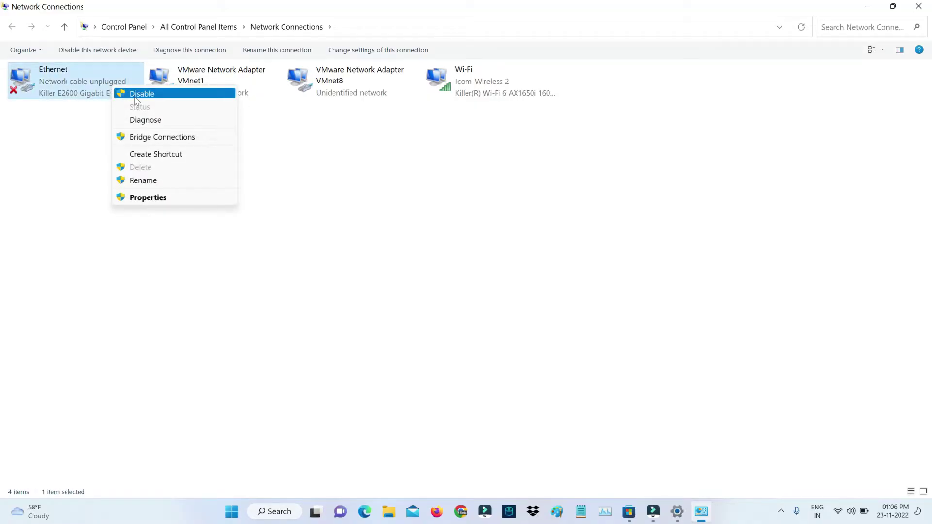
pyautogui.click(138, 94)
pyautogui.rightClick(98, 83)
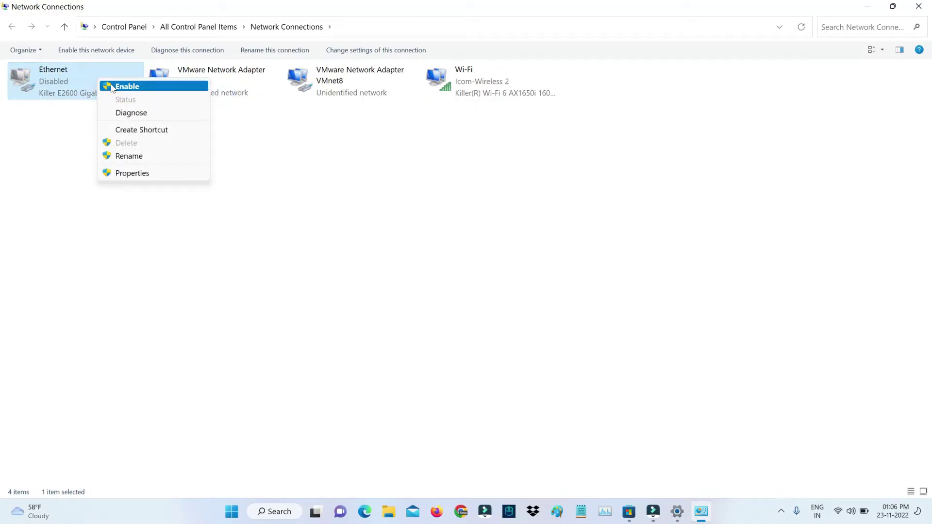
pyautogui.click(124, 86)
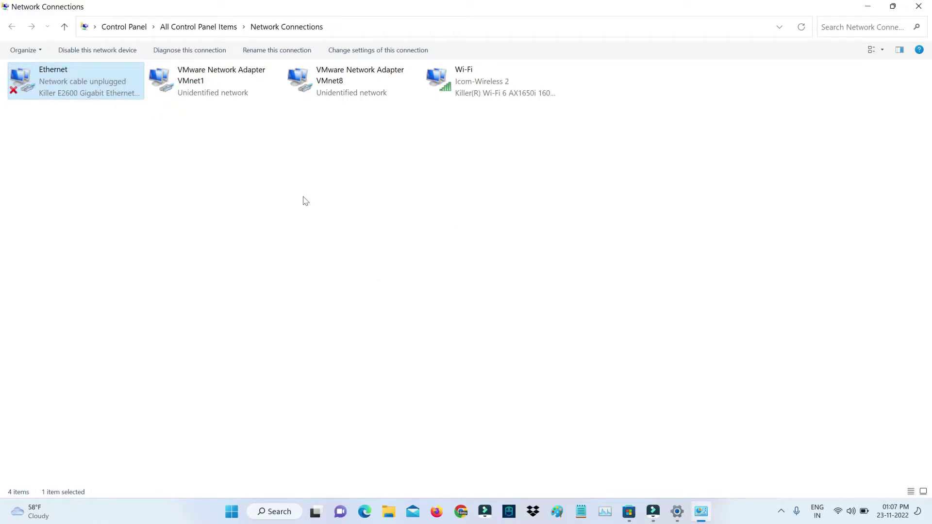
# Open Windows Settings from Start and go to Apps > Apps & features.
pyautogui.click(908, 6)
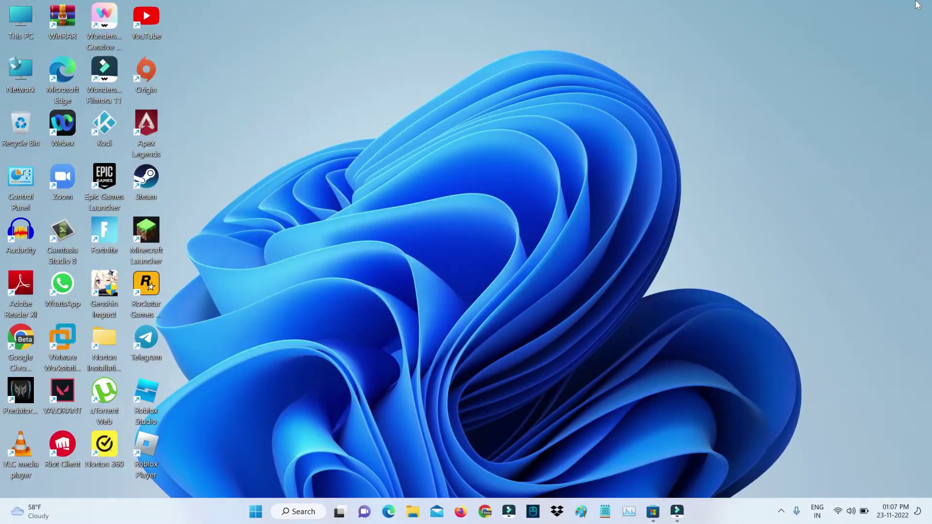
pyautogui.press('super')
pyautogui.click(438, 252)
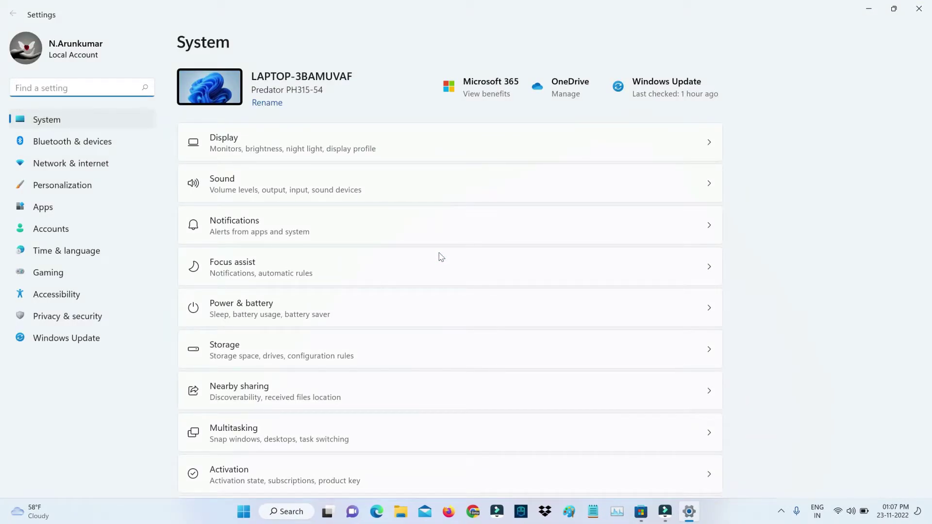
pyautogui.click(64, 205)
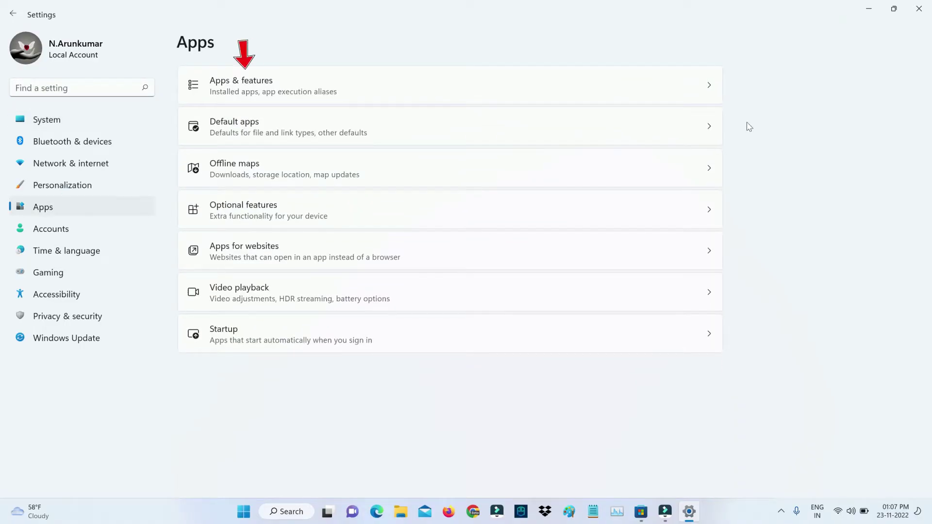
pyautogui.click(542, 75)
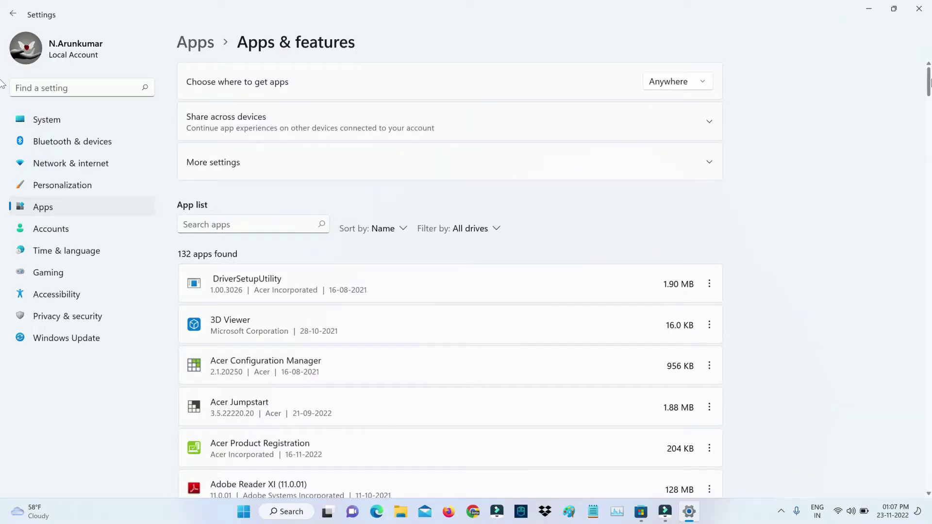
pyautogui.moveTo(930, 82); pyautogui.dragTo(930, 302)
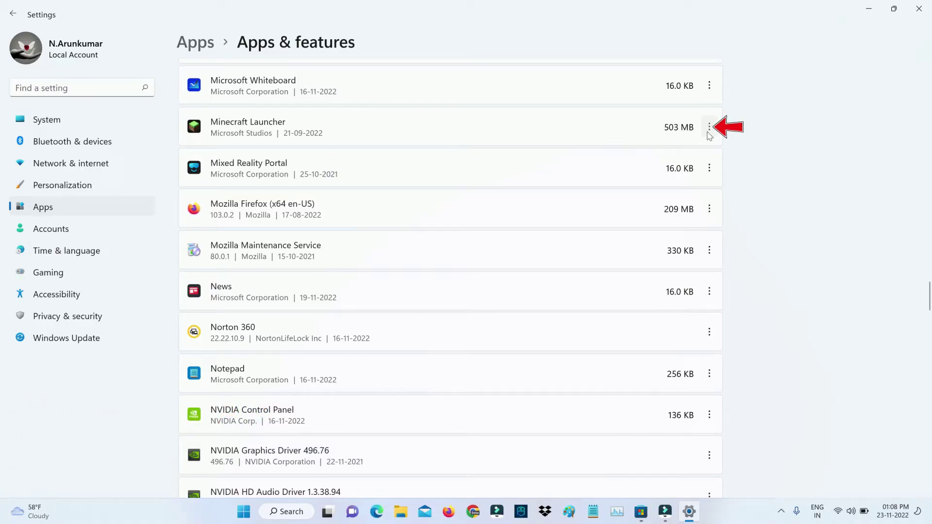
# Run Repair on Minecraft Launcher from its Advanced options page.
pyautogui.click(709, 128)
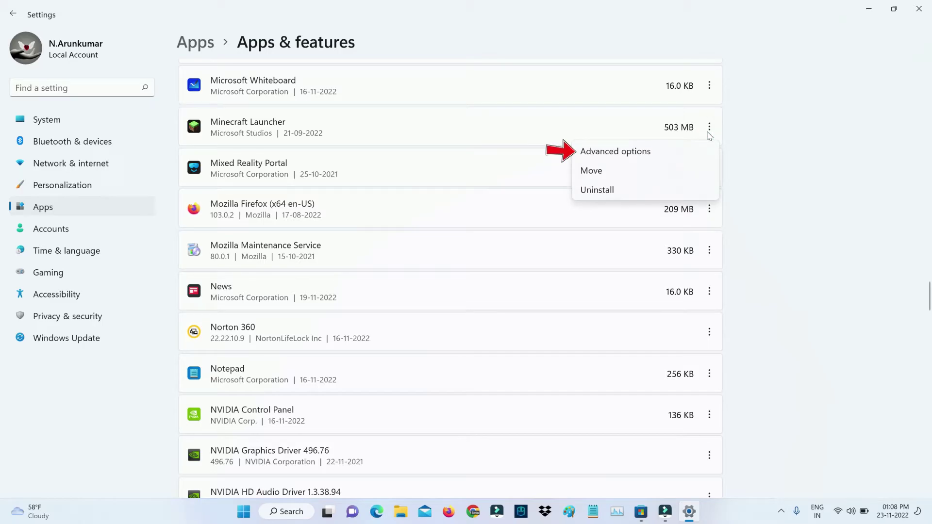
pyautogui.click(635, 149)
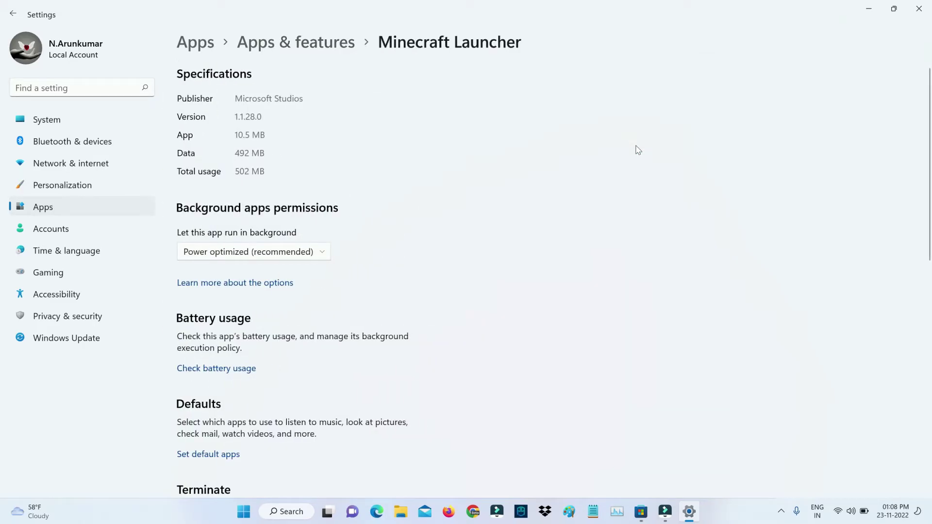
pyautogui.moveTo(929, 167); pyautogui.dragTo(930, 264)
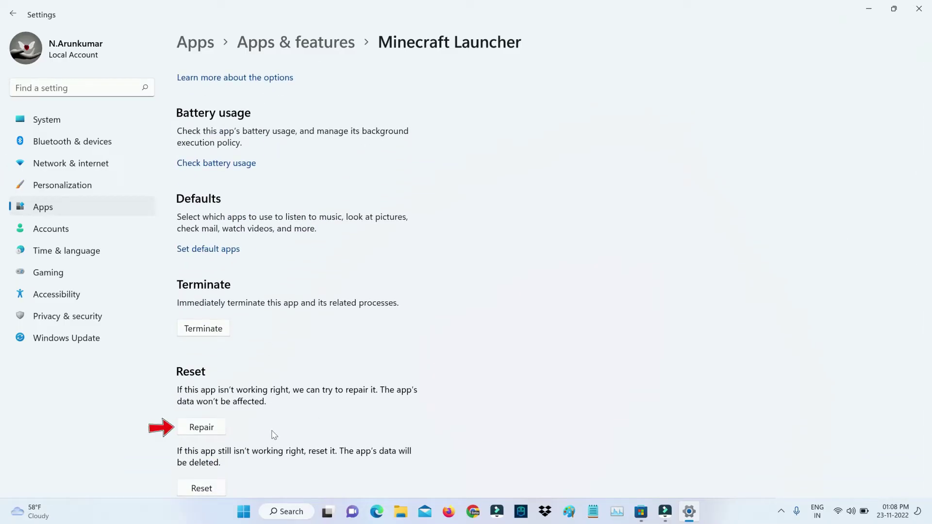
pyautogui.click(215, 431)
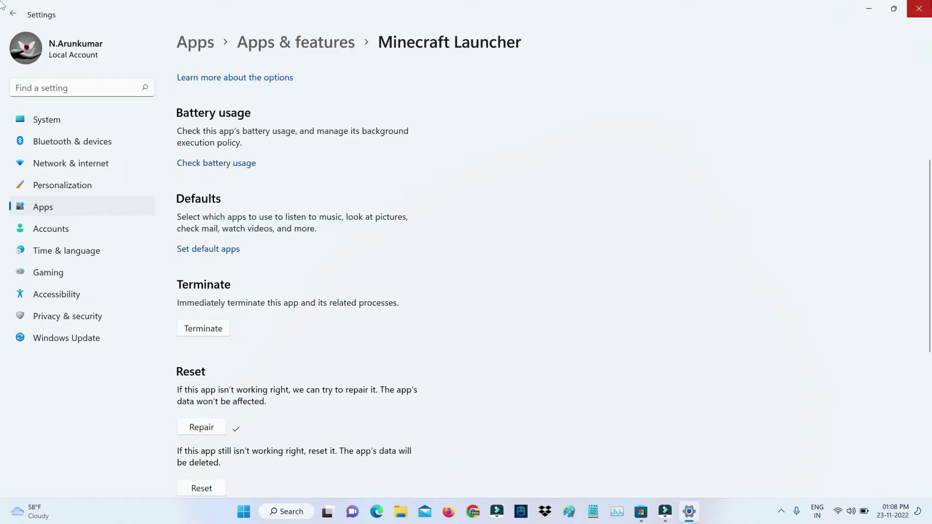
# Close Settings and launch the latest Java Edition release from Minecraft Launcher.
pyautogui.click(919, 8)
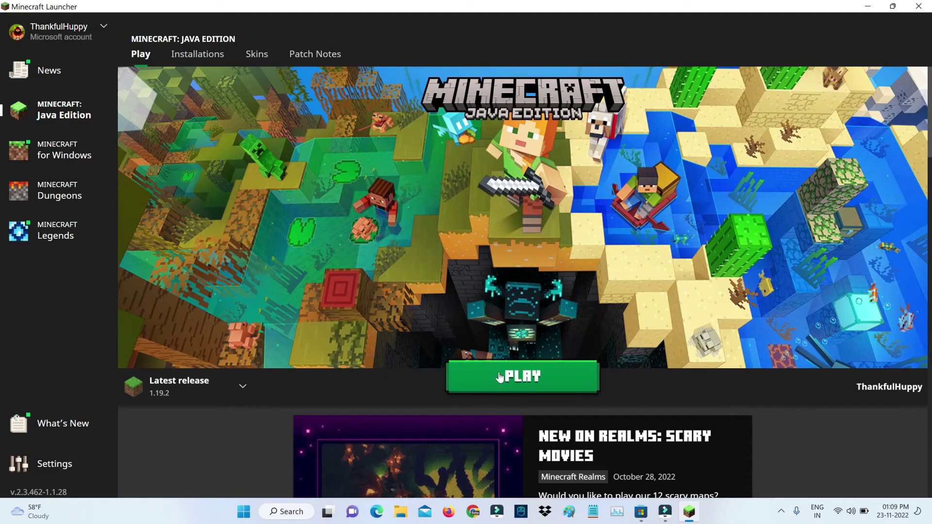
pyautogui.click(510, 379)
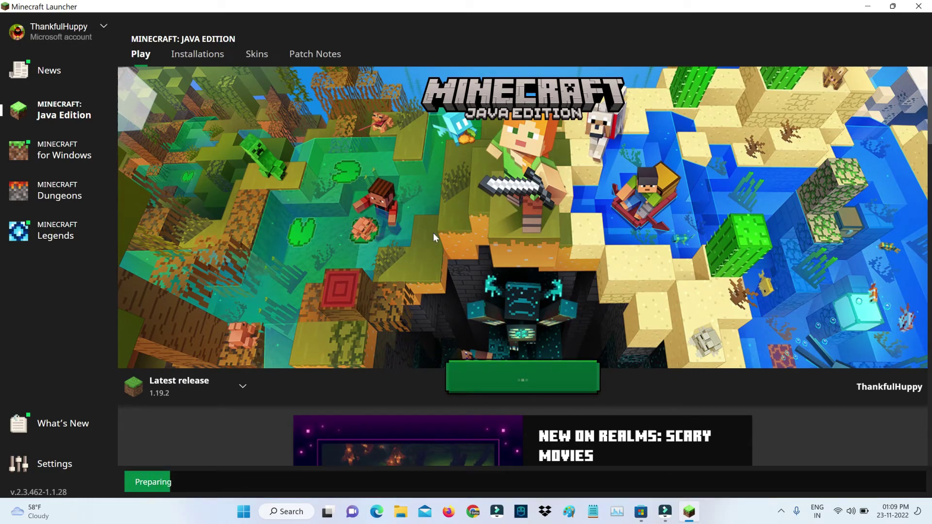